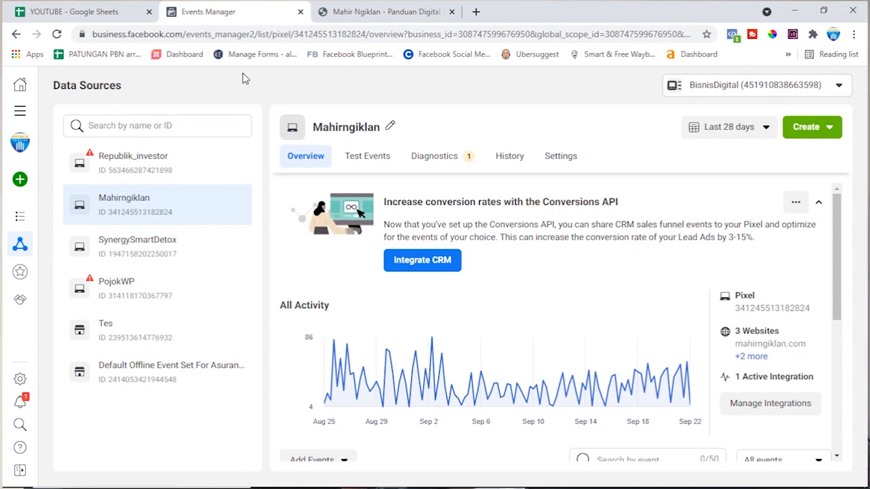
pyautogui.click(20, 111)
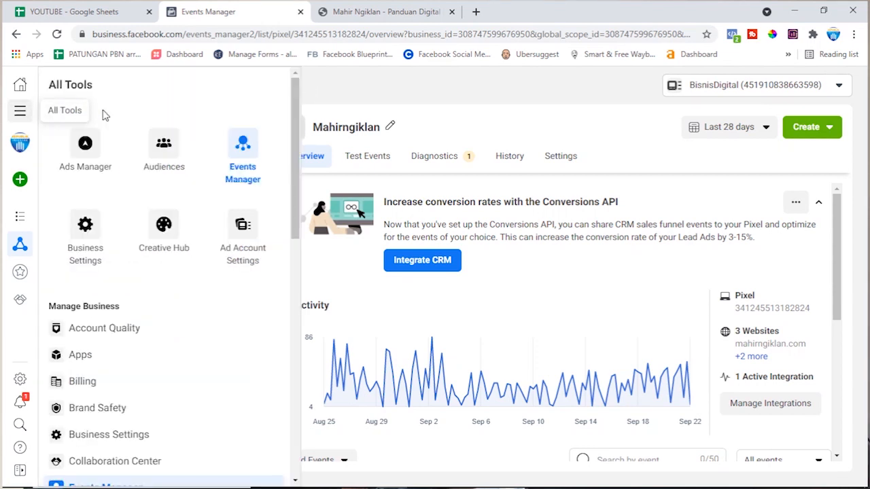
pyautogui.scroll(-3, 122, 258)
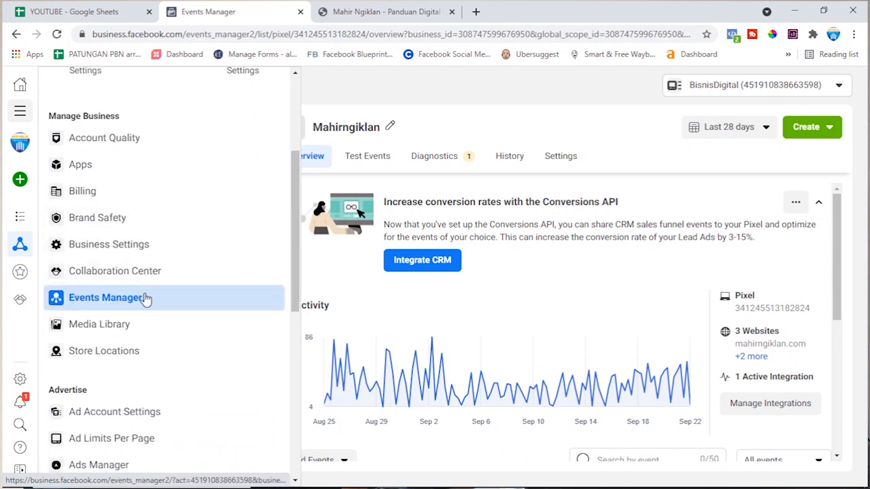
pyautogui.click(383, 91)
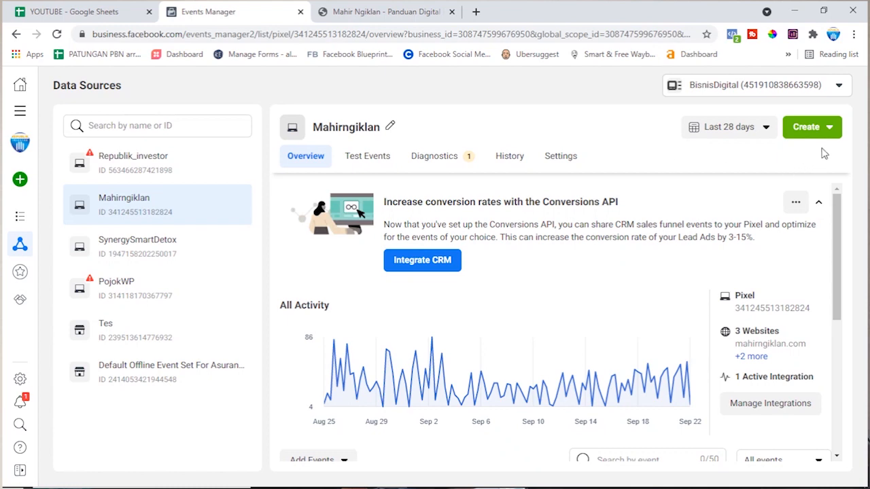
# Examine the source, value event, location and audience size options for a lookalike audience based on the Mahirngiklan pixel.
pyautogui.click(816, 127)
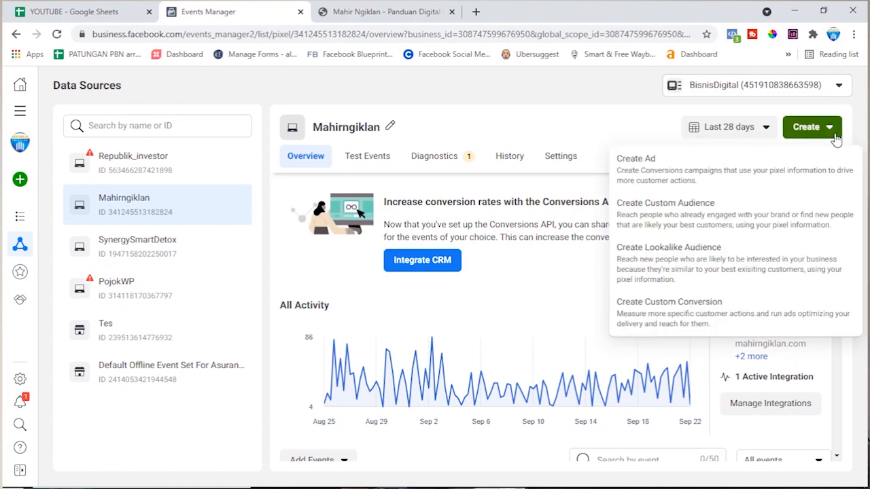
pyautogui.click(739, 266)
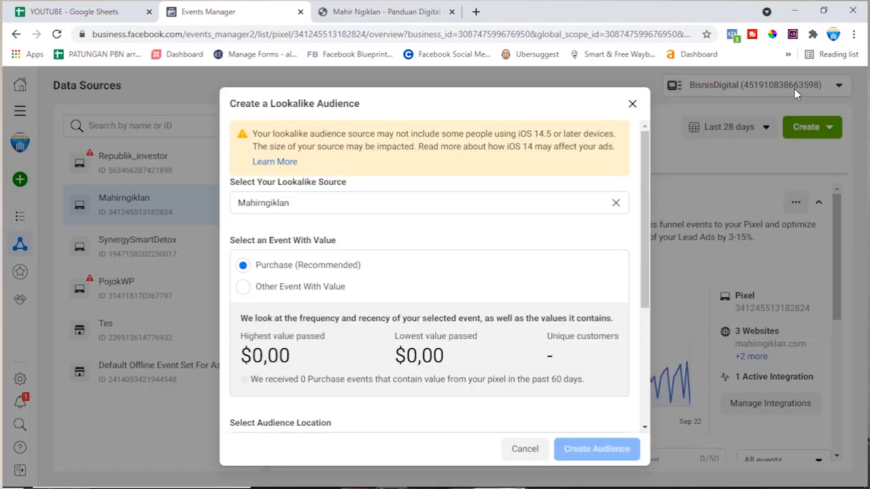
pyautogui.scroll(-3, 356, 198)
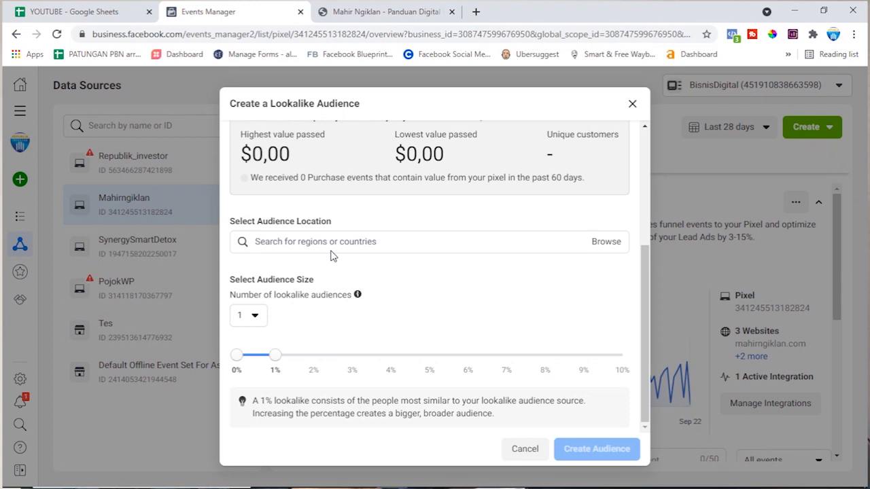
pyautogui.scroll(3, 330, 256)
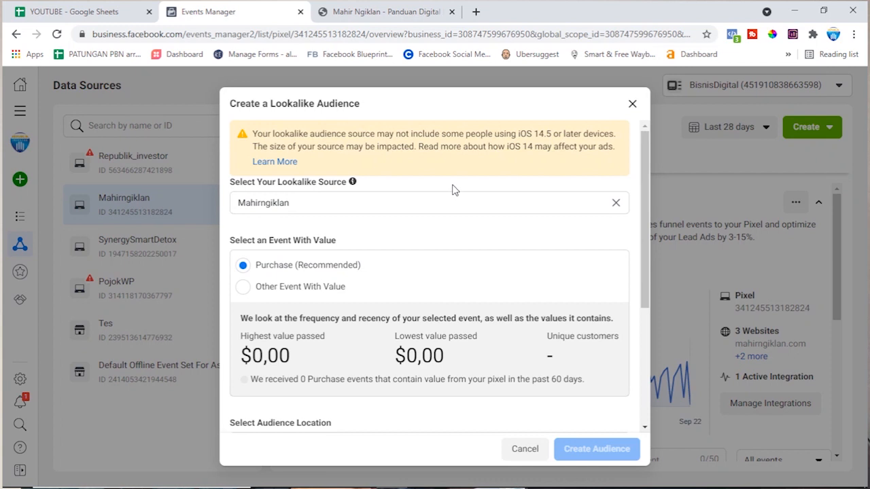
pyautogui.scroll(-3, 455, 189)
pyautogui.scroll(3, 456, 192)
pyautogui.scroll(-1, 429, 193)
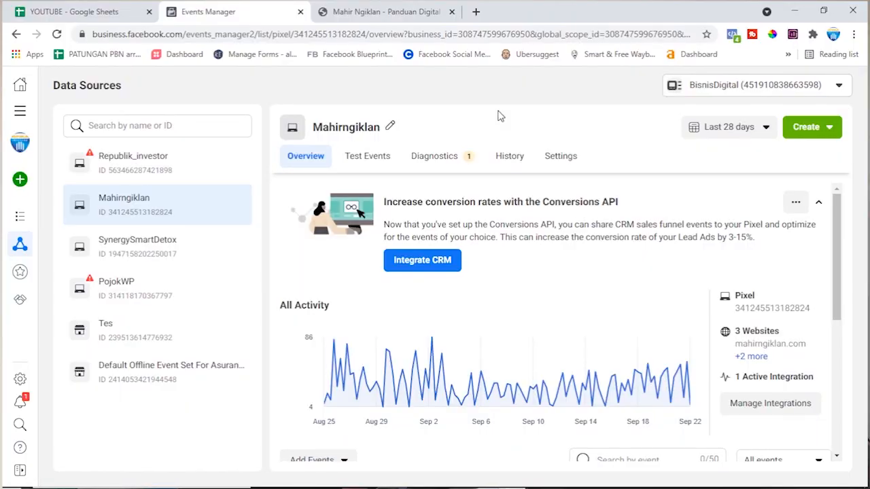
# View the mahirngiklan.com home page and return to the Mahirngiklan pixel overview in Events Manager.
pyautogui.click(431, 8)
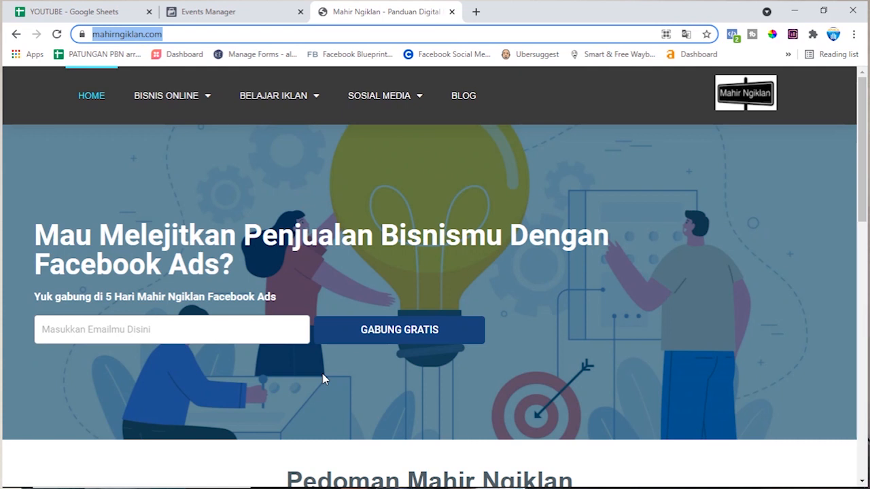
pyautogui.click(264, 7)
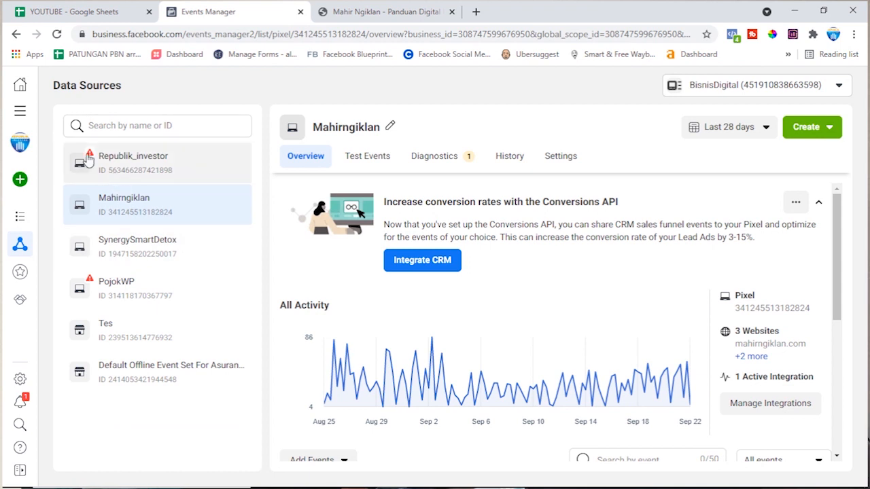
pyautogui.click(23, 115)
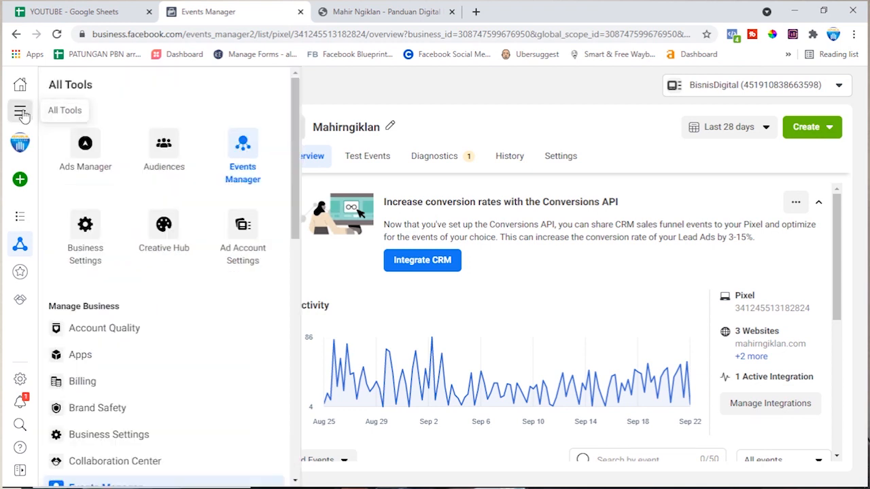
pyautogui.scroll(-5, 148, 266)
pyautogui.scroll(1, 102, 198)
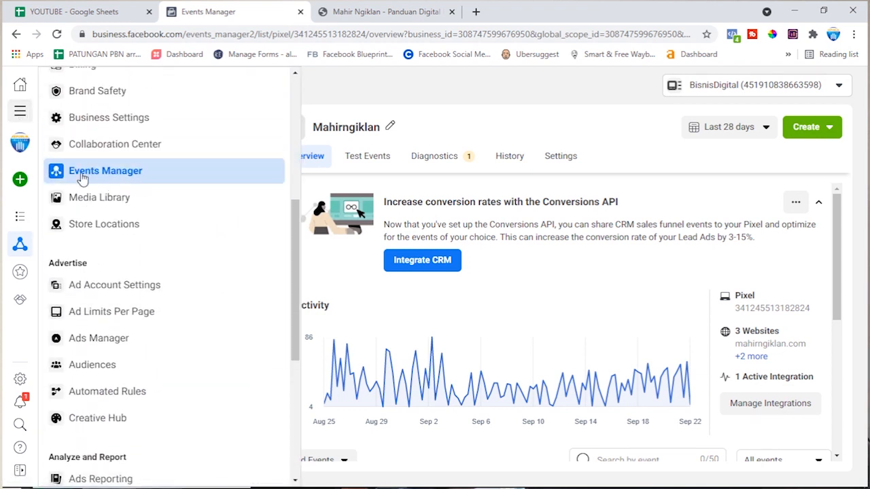
pyautogui.click(105, 181)
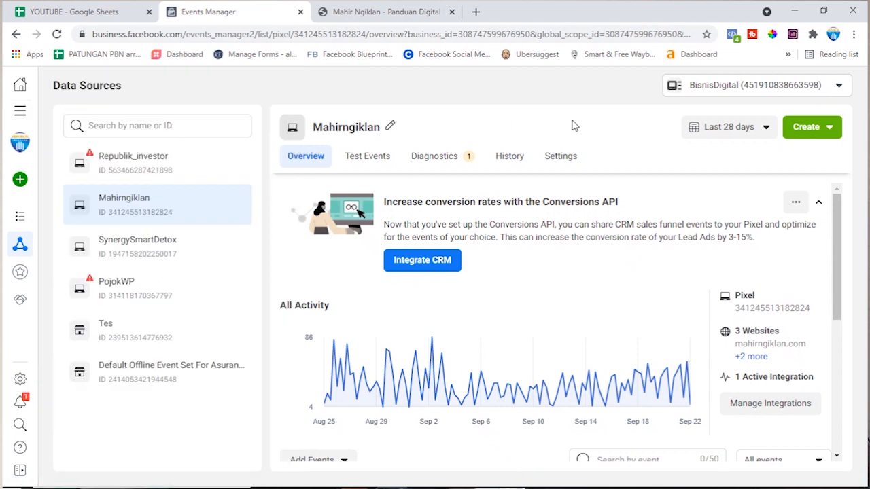
# Start a website custom audience with Mahirngiklan as the source and Lead as the event.
pyautogui.click(825, 135)
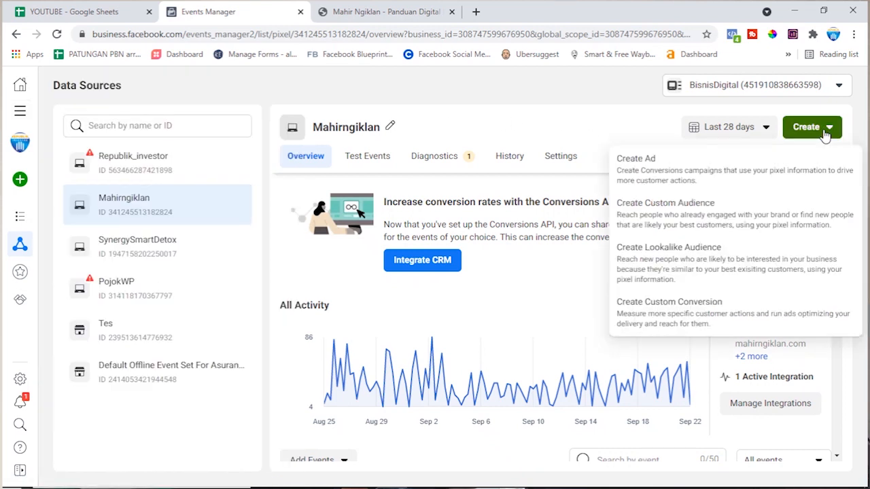
pyautogui.click(747, 216)
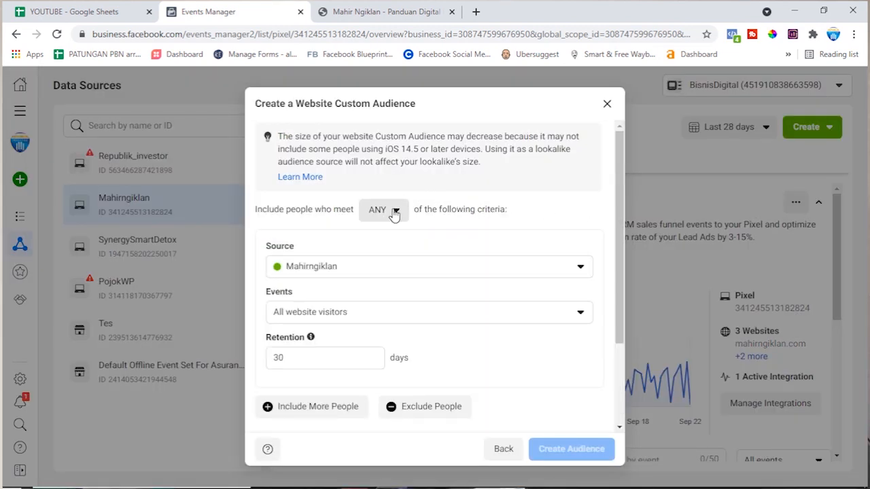
pyautogui.click(370, 316)
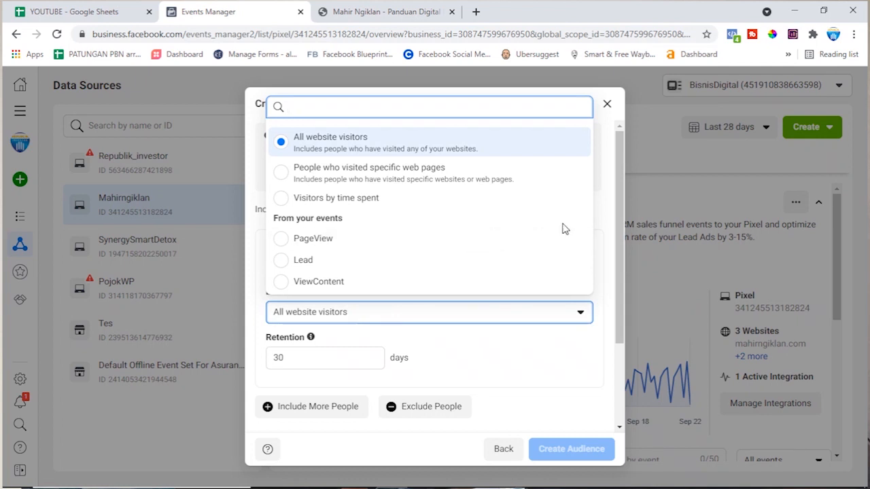
pyautogui.click(613, 178)
pyautogui.click(304, 269)
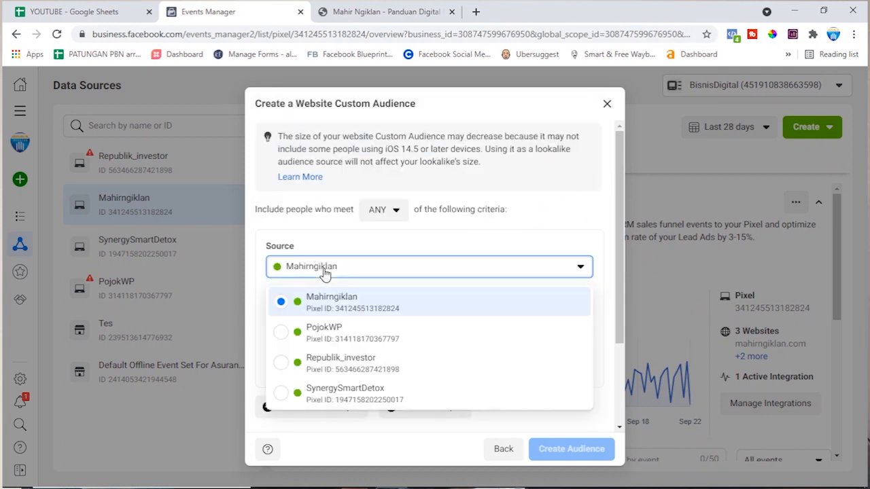
pyautogui.click(336, 303)
pyautogui.click(352, 328)
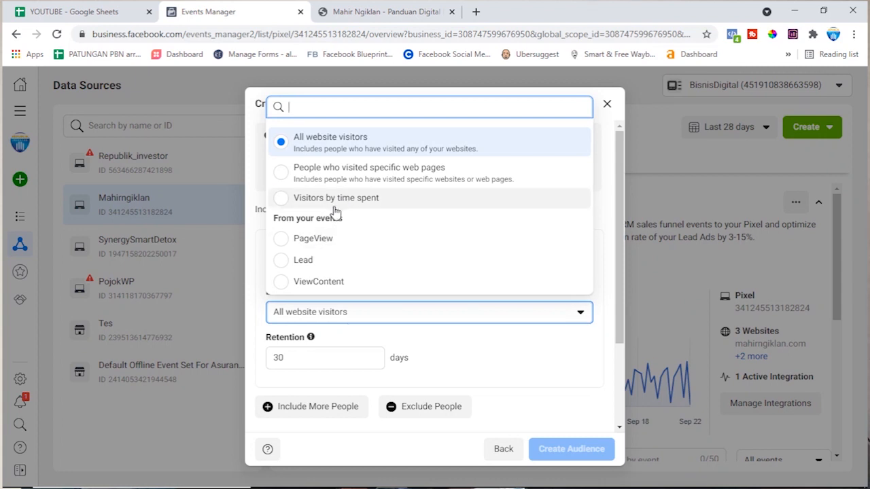
pyautogui.click(297, 259)
# Set the custom audience's retention to 60 days.
pyautogui.scroll(-2, 416, 220)
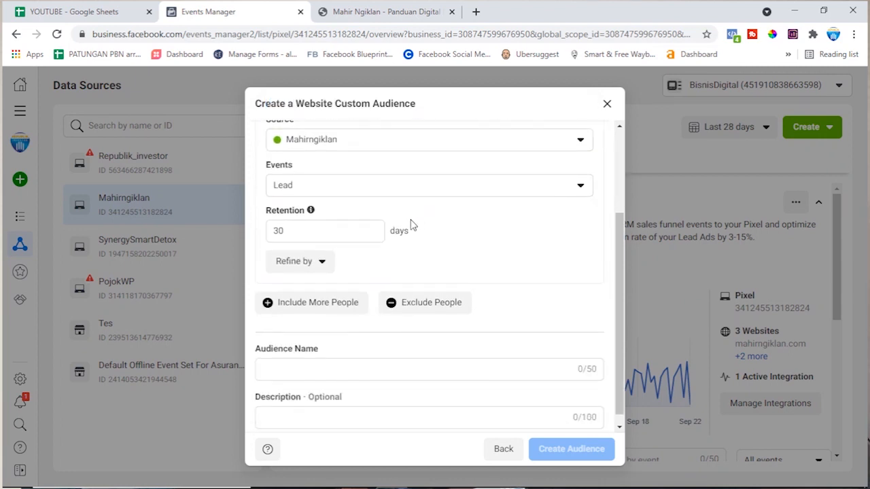
pyautogui.click(316, 231)
pyautogui.doubleClick(317, 230)
pyautogui.click(318, 230)
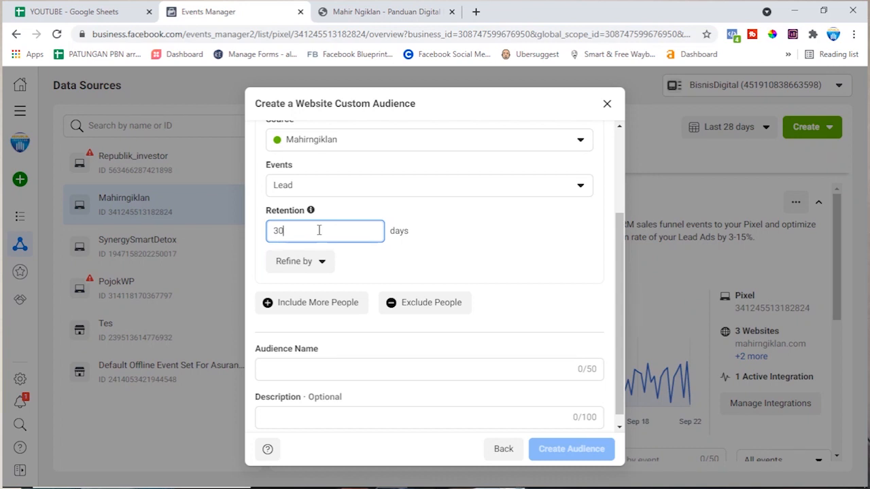
pyautogui.moveTo(319, 231); pyautogui.dragTo(273, 231)
pyautogui.write('60')
# Name the audience "Lead Mahir Ngiklan" and create it.
pyautogui.scroll(-1, 365, 250)
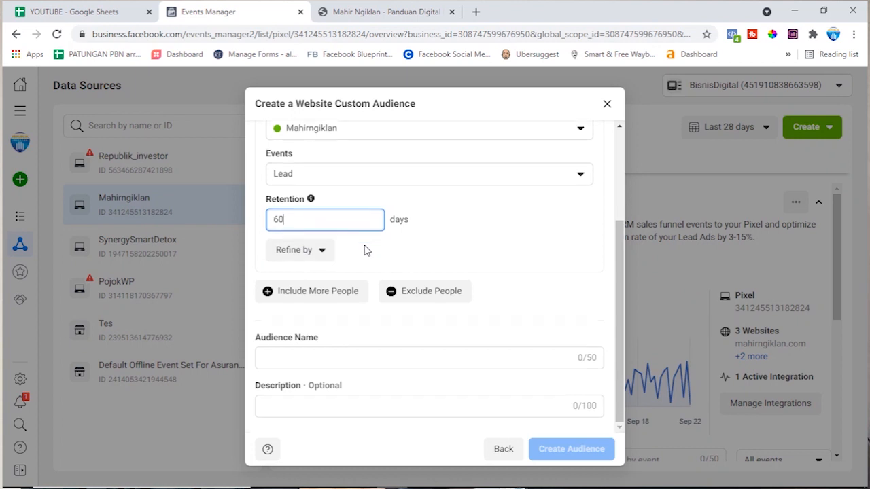
pyautogui.click(359, 358)
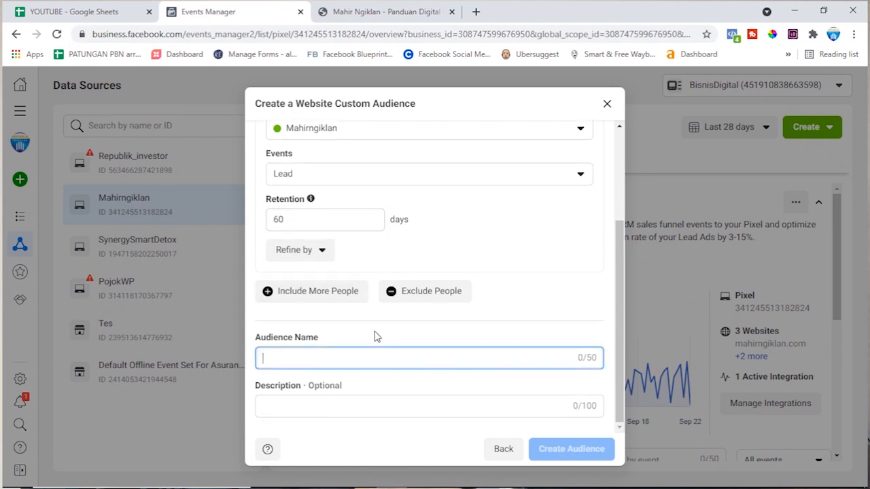
pyautogui.write('Lead Mahir ')
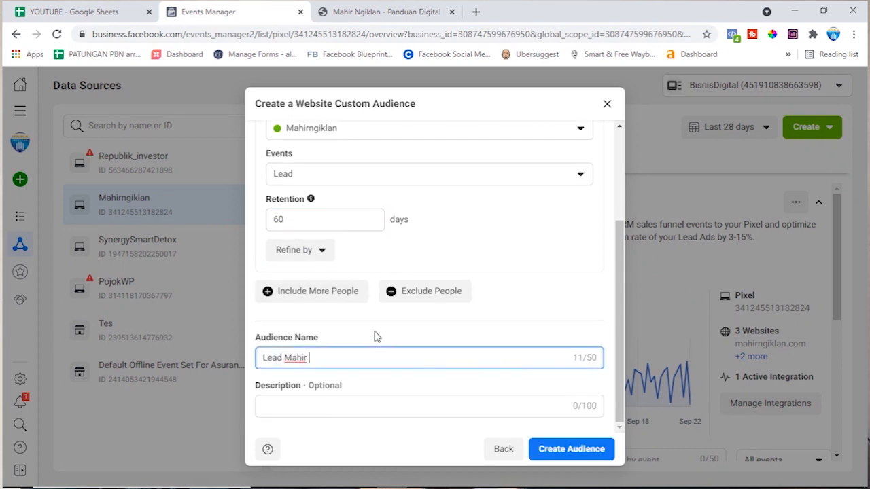
pyautogui.write('Ngiklan')
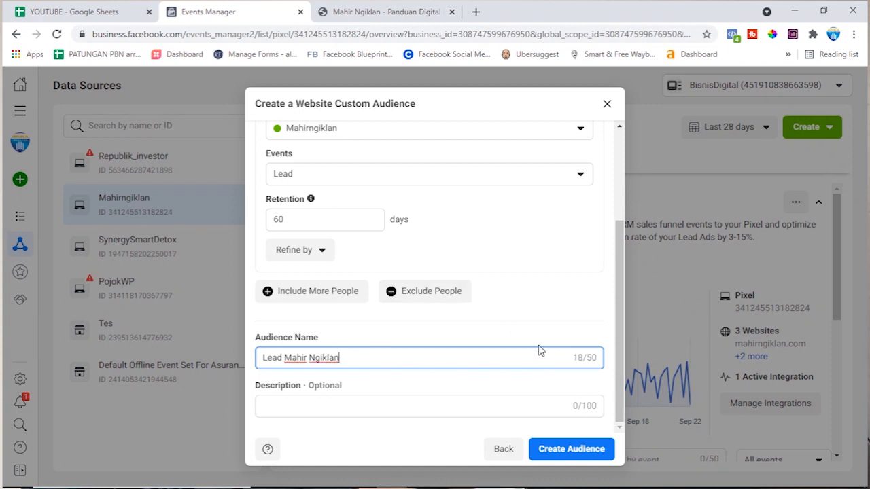
pyautogui.click(547, 448)
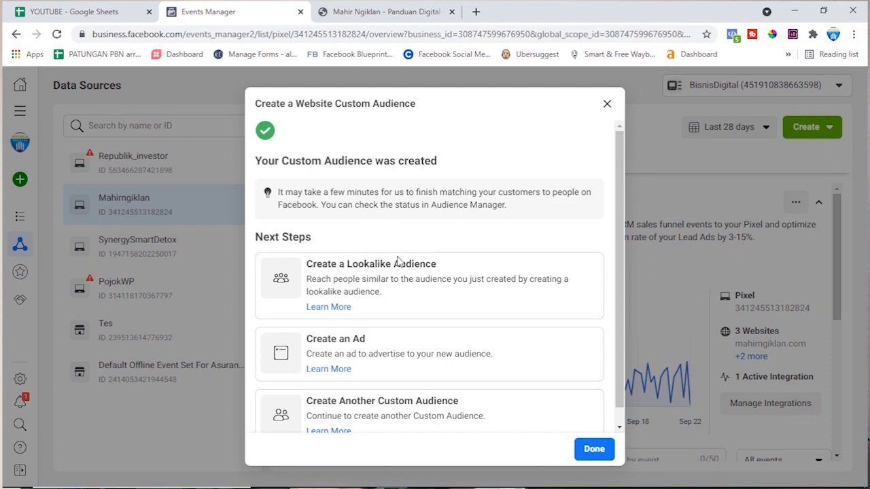
# Start creating an ad aimed at the new custom audience in Ads Manager.
pyautogui.click(371, 356)
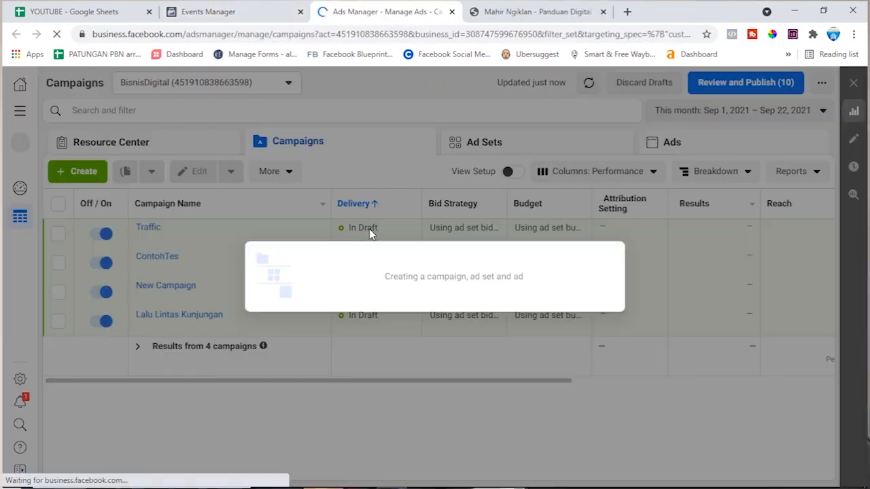